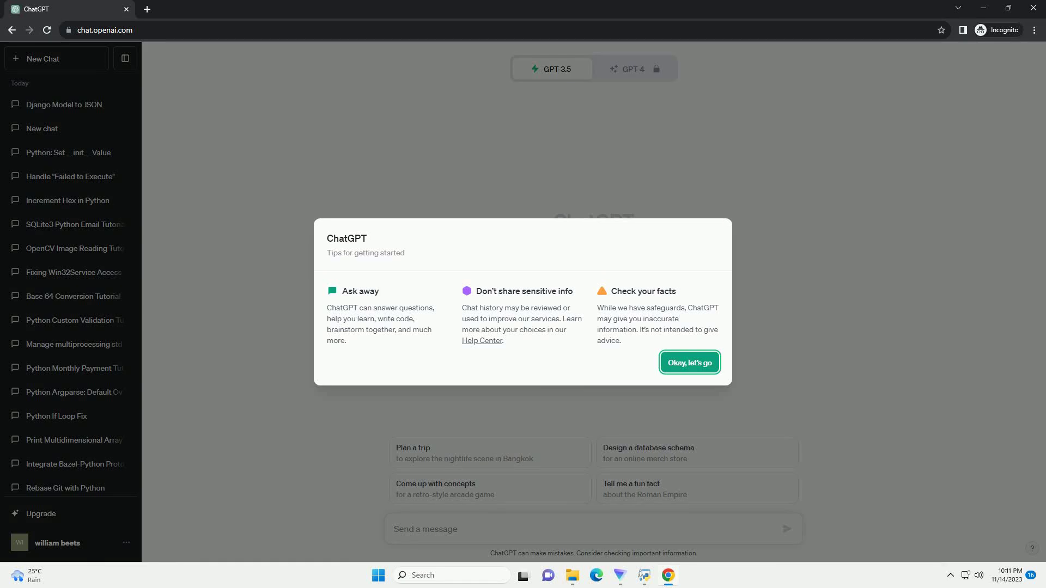
Reload chat.openai.com eight times to cycle the suggestion prompts, keeping the getting-started tips open
key("F5")
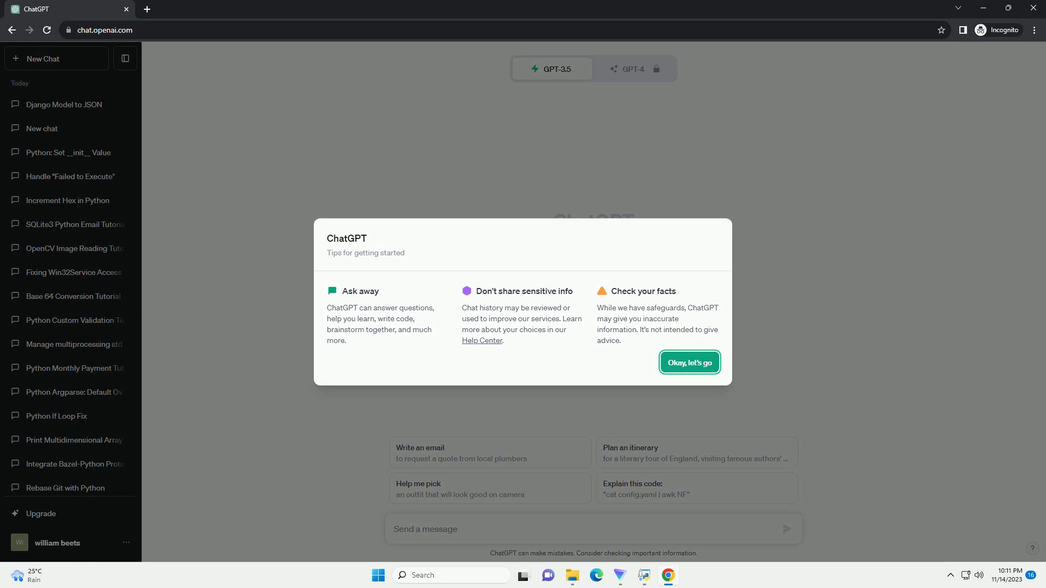
key("F5")
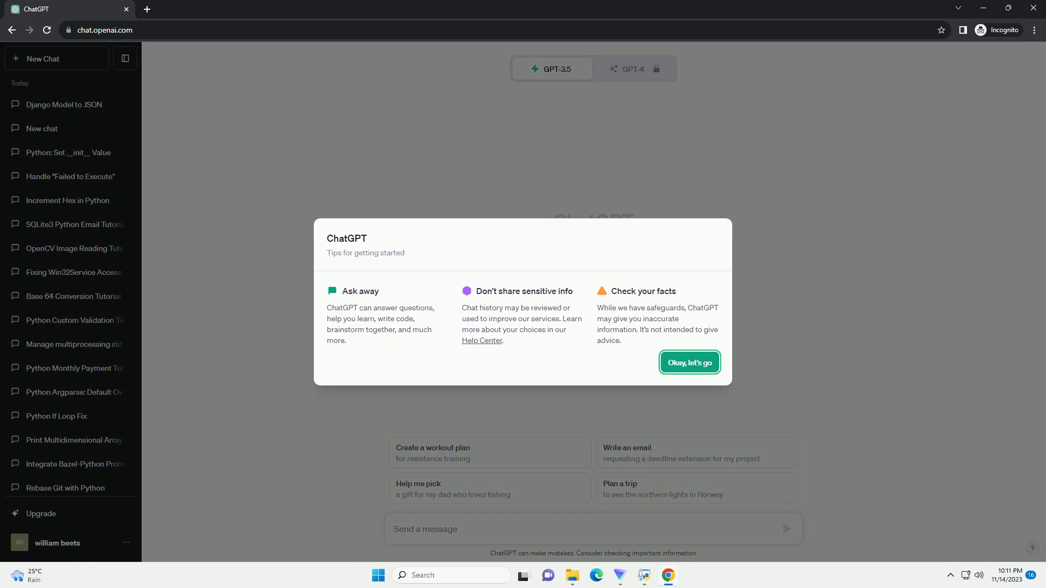
key("F5")
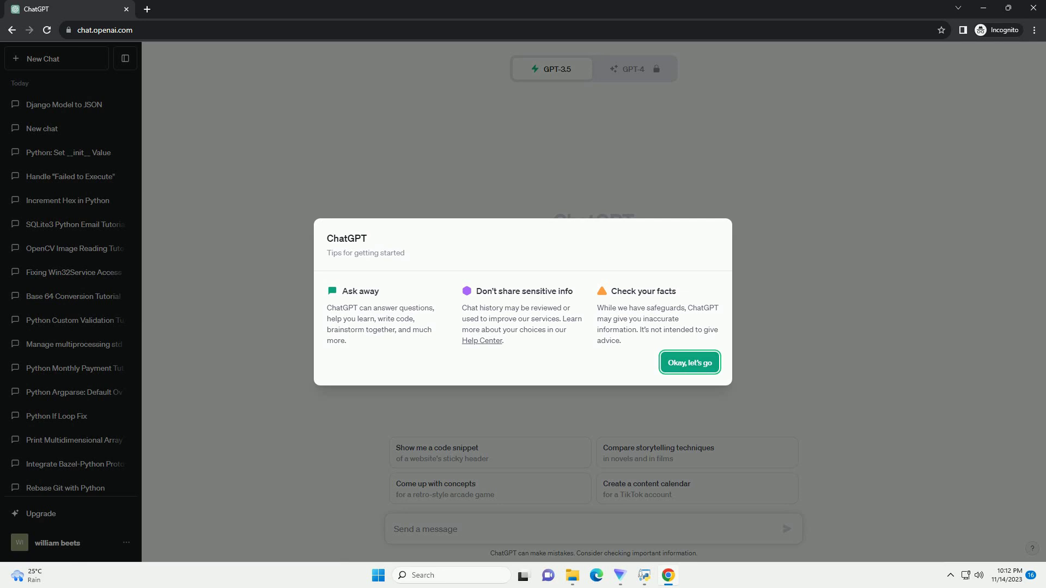
key("F5")
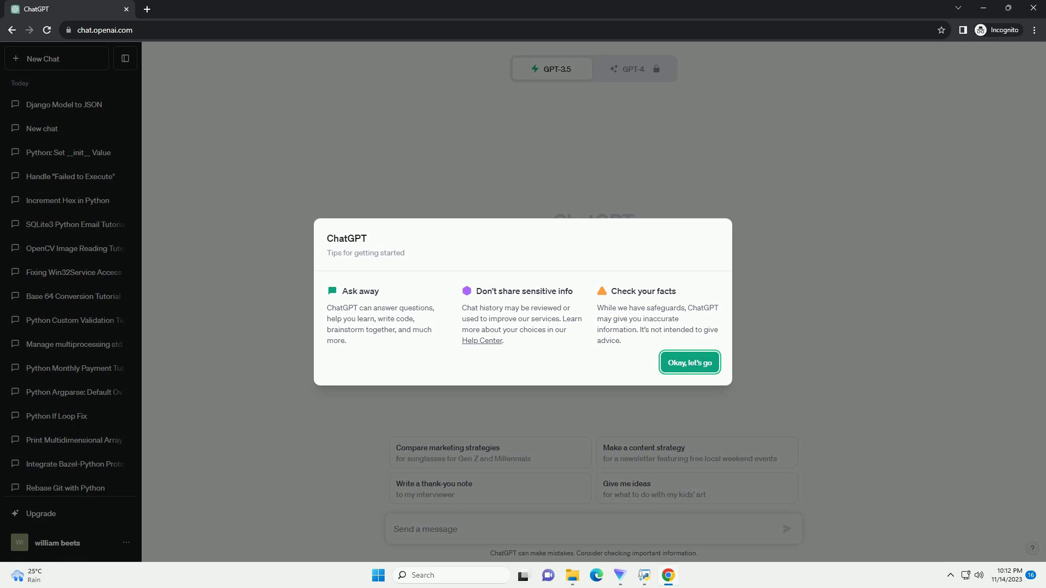
key("F5")
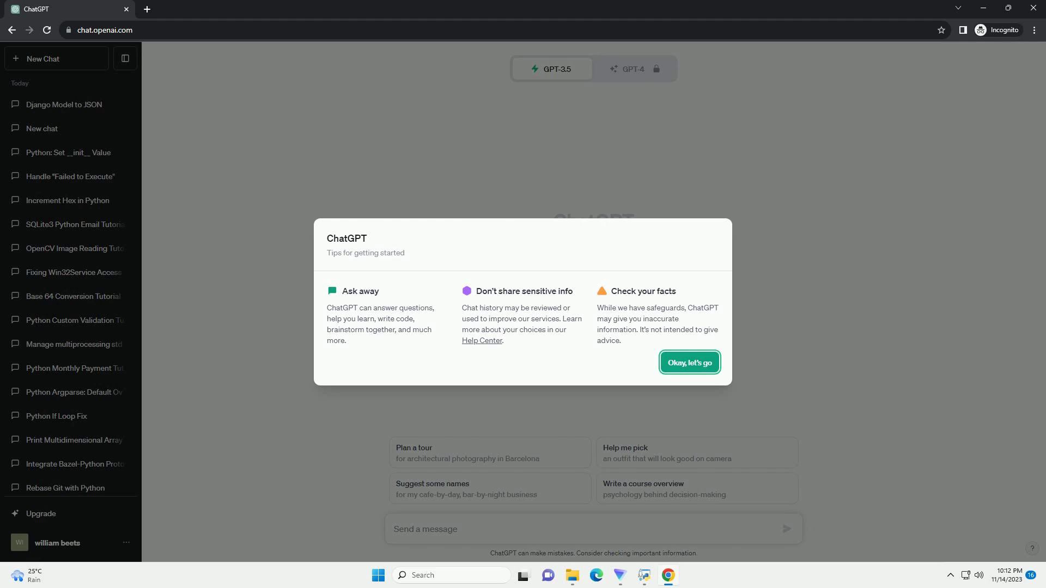
key("F5")
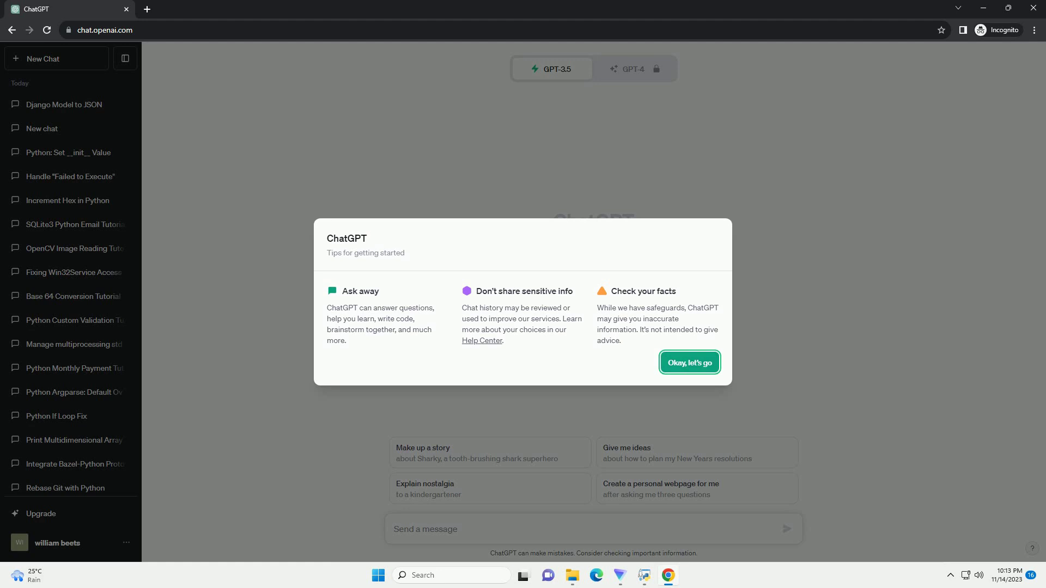
key("F5")
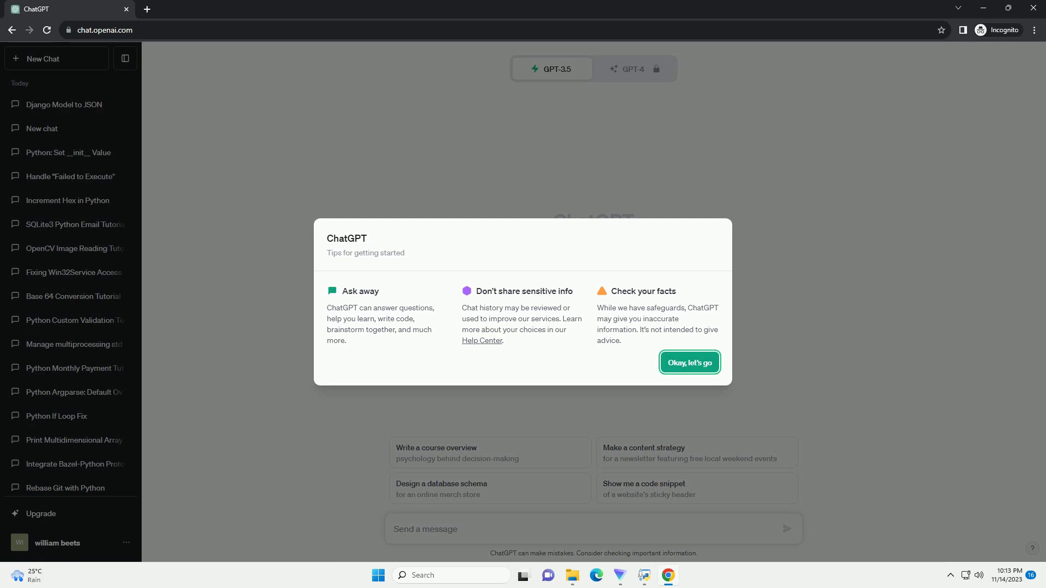
key("F5")
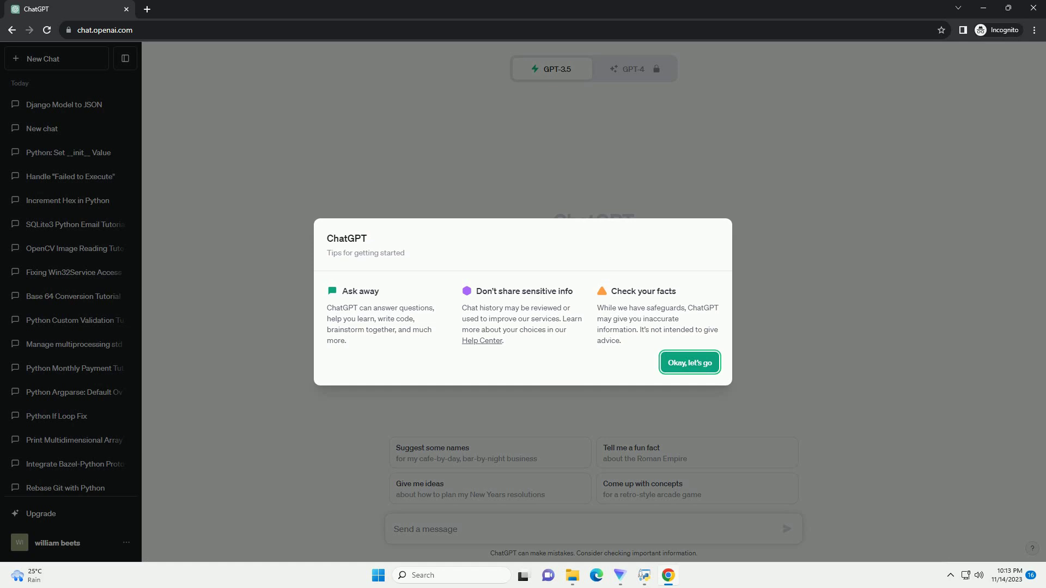